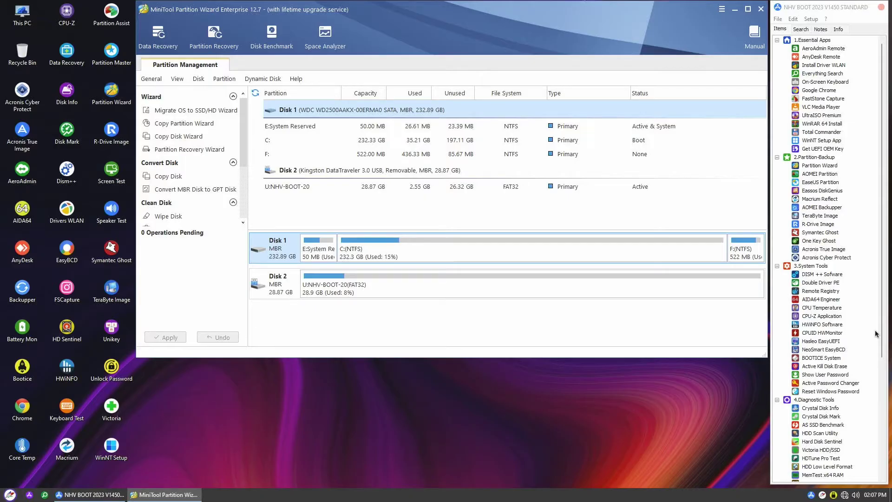
- Boot the PC once from the Kingston USB's UEFI entry using the F8 boot menu
click(842, 166)
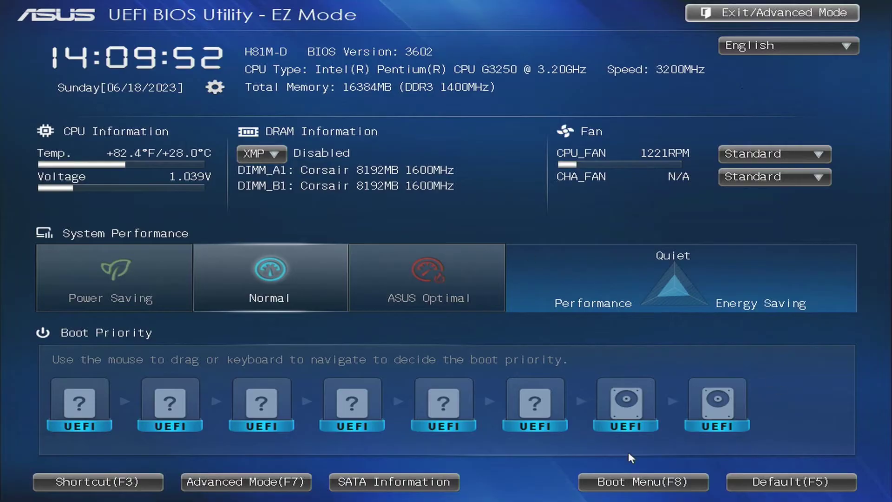
click(637, 472)
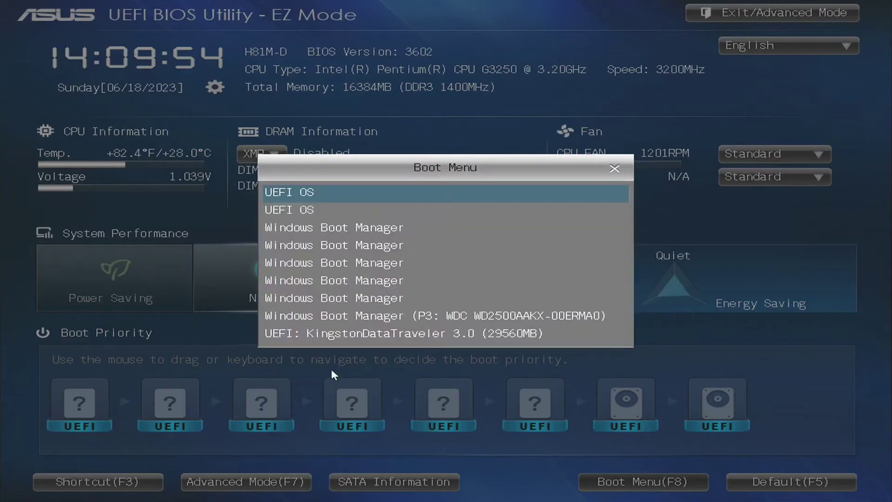
key(Down)
key(Down)
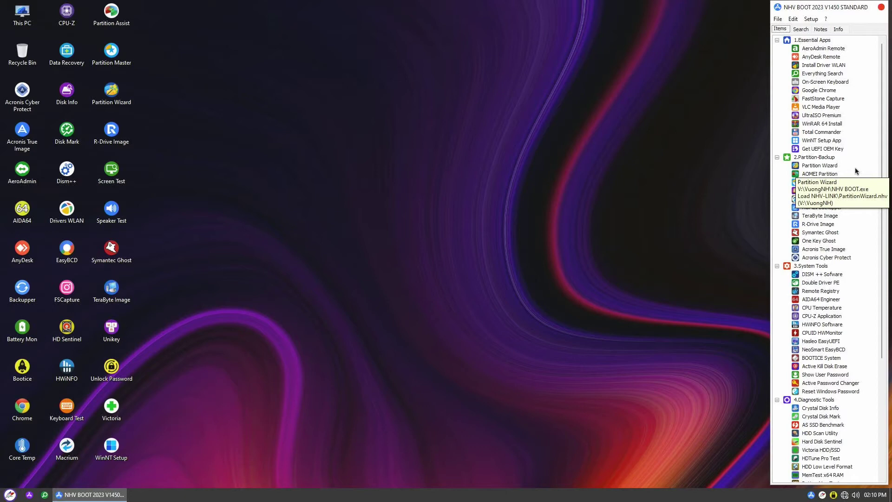
- Launch Partition Wizard from the NHV BOOT launcher to view Disk 1's MBR layout
double_click(843, 166)
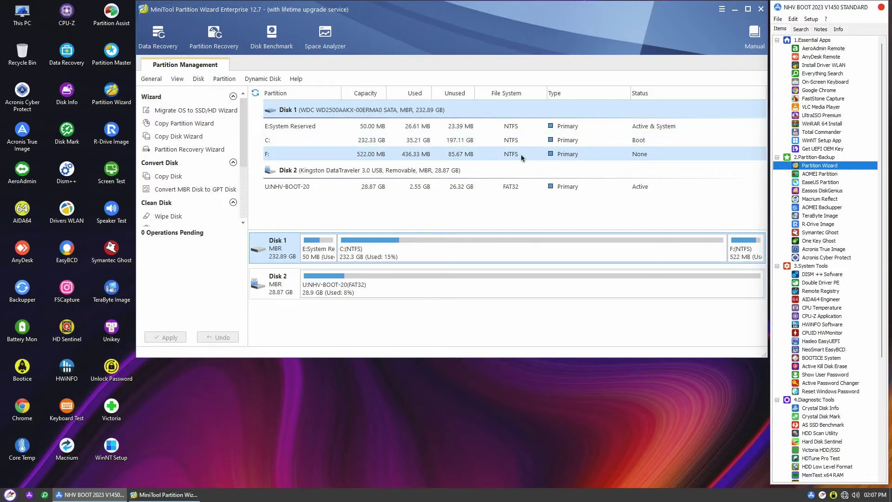
- Queue Disk 1's MBR-to-GPT conversion, accepting the UEFI boot and 32-bit warnings
right_click(294, 249)
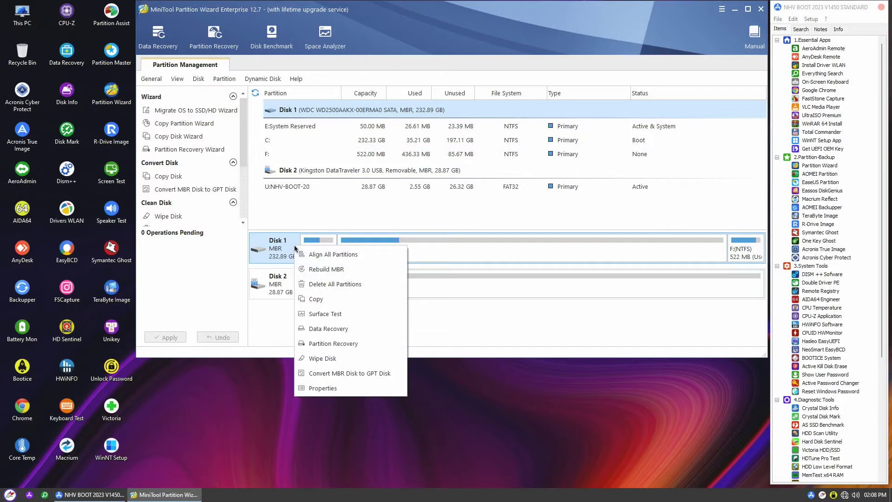
click(384, 374)
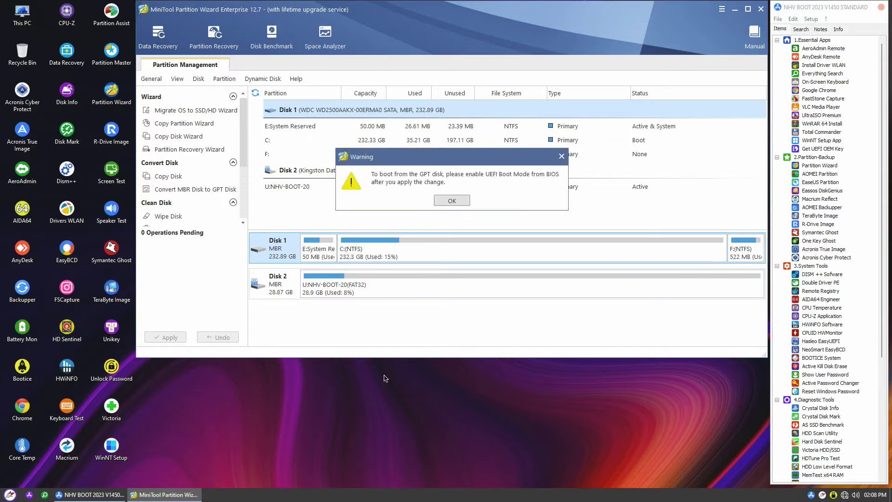
drag(460, 160, 474, 194)
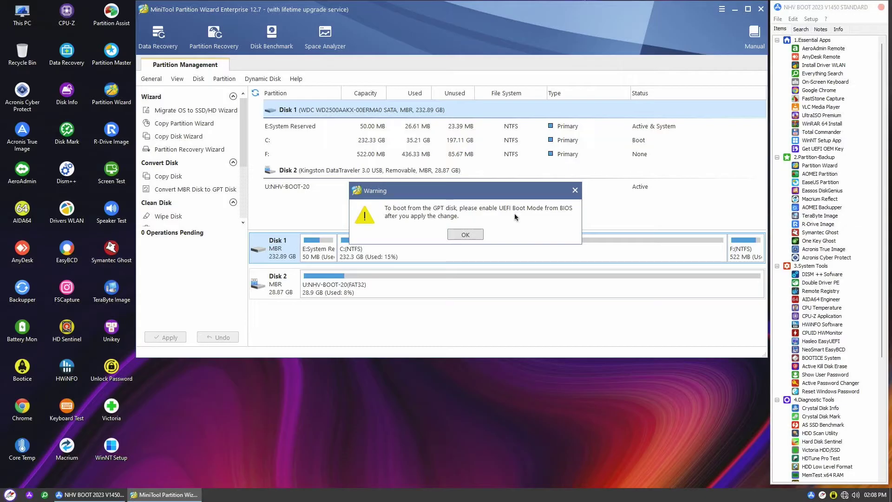
click(465, 235)
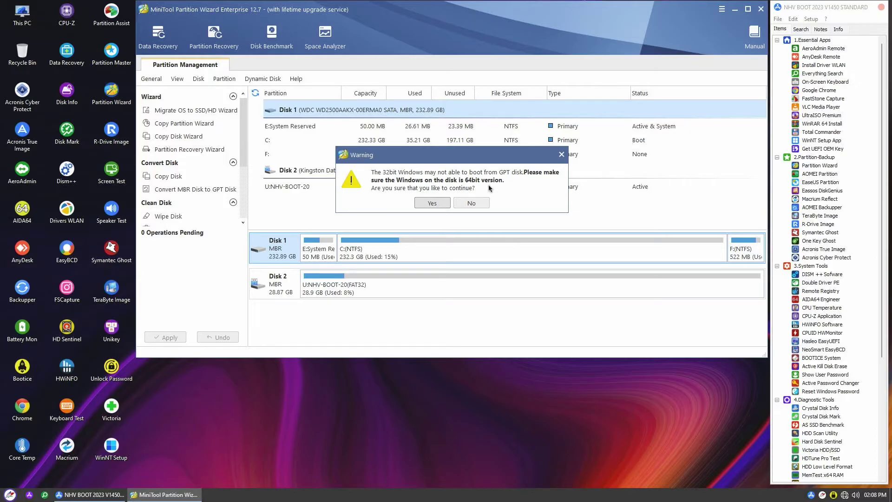
click(443, 204)
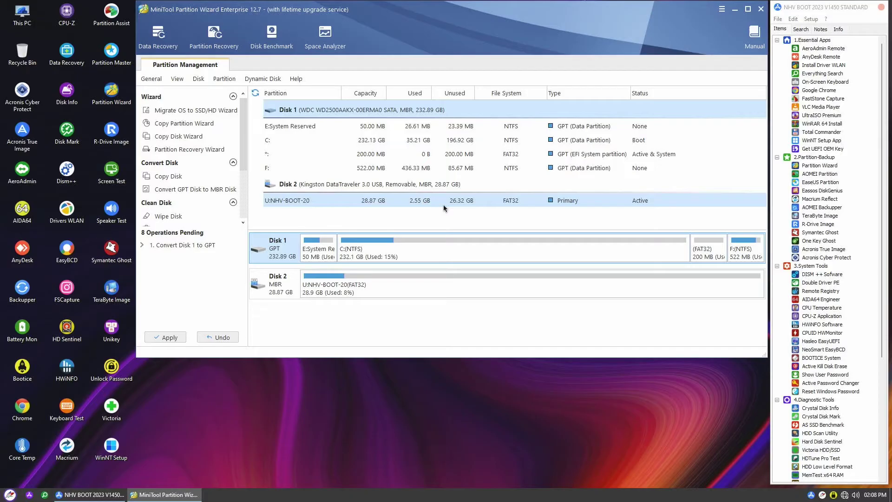
- Apply all 8 pending operations and dismiss the success message
click(375, 158)
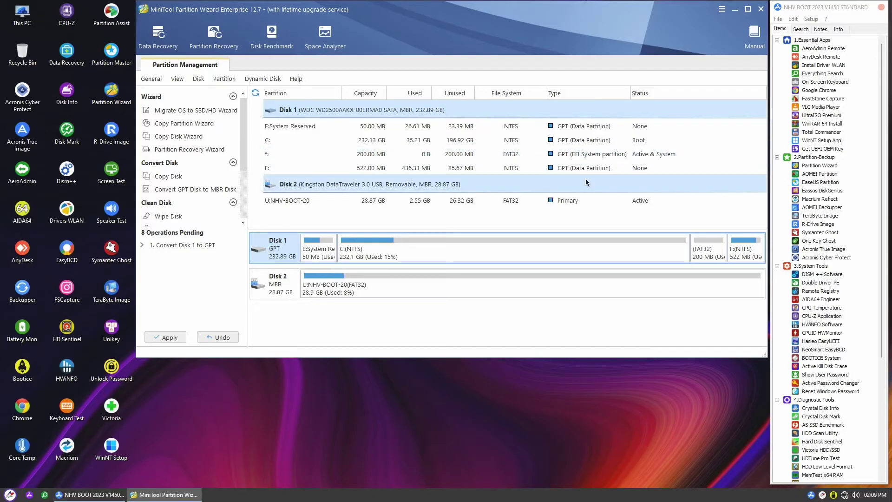
click(180, 338)
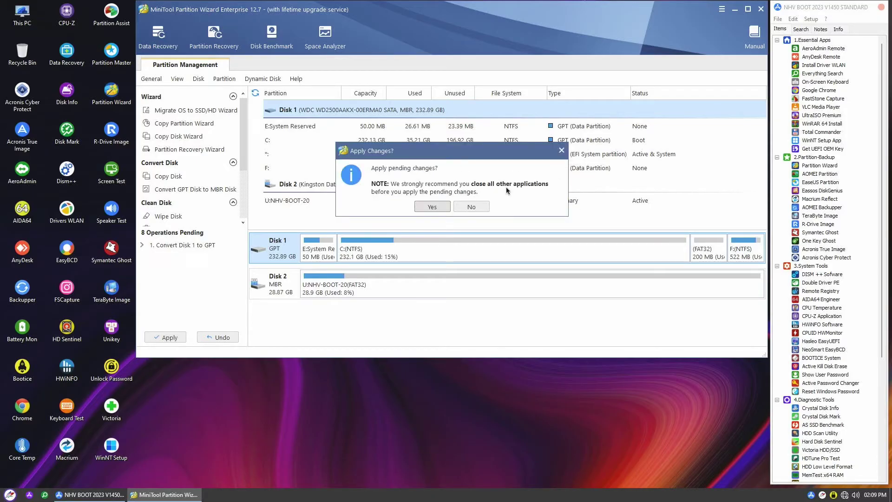
click(440, 208)
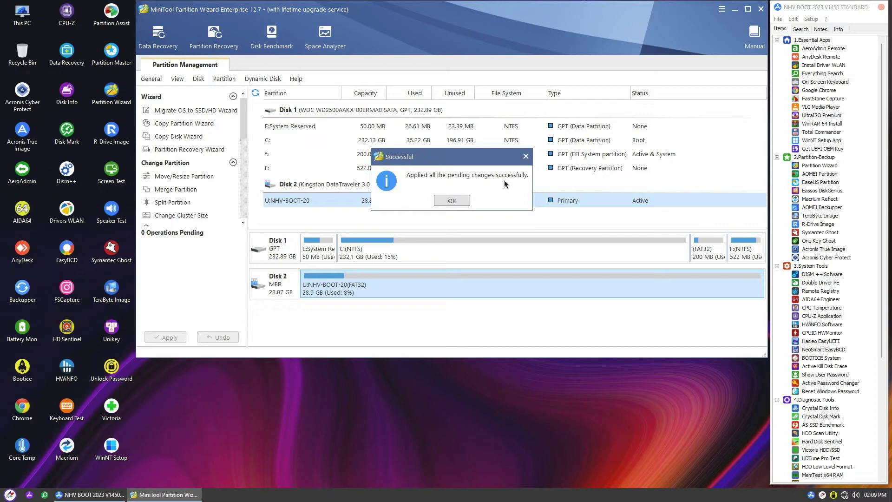
click(462, 203)
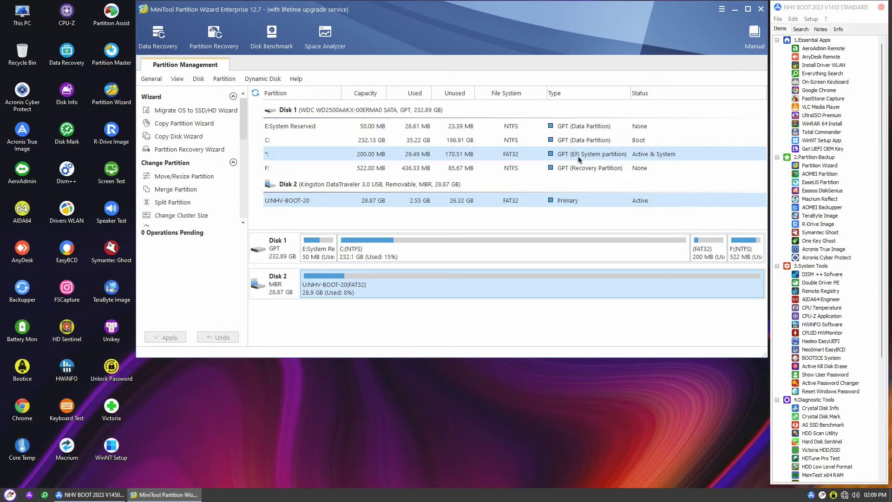
- Restart the computer from NHV Boot's Start menu
click(10, 494)
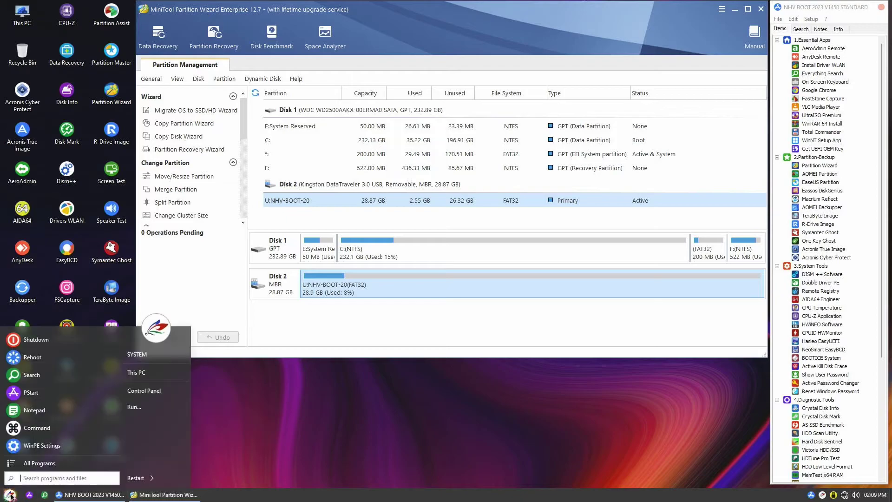
click(139, 478)
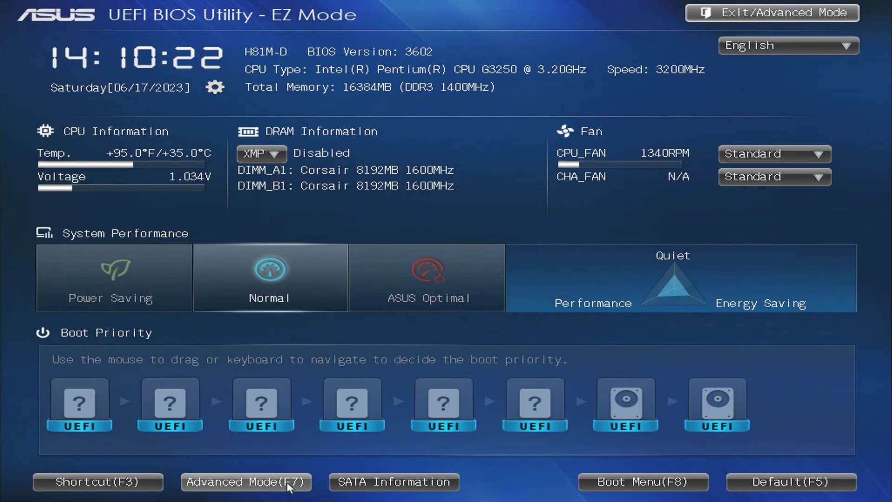
- In Advanced Mode's Boot settings, keep the Secure Boot OS Type on Windows UEFI mode
click(288, 484)
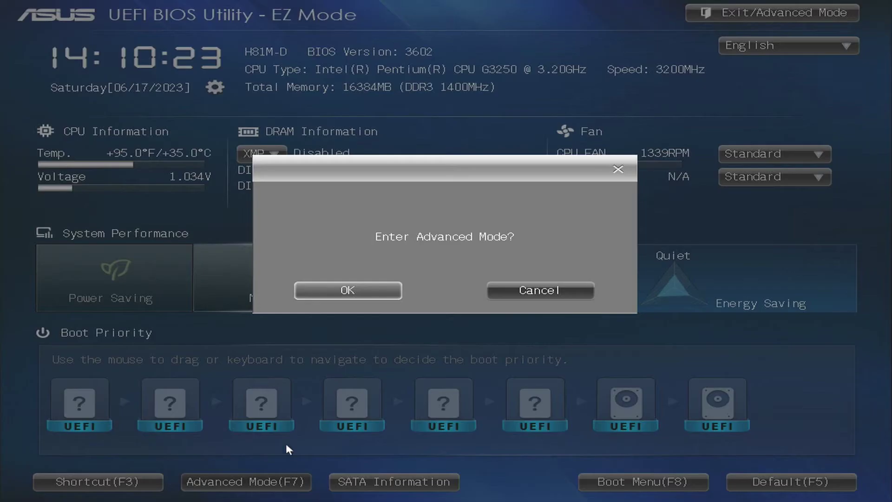
click(386, 296)
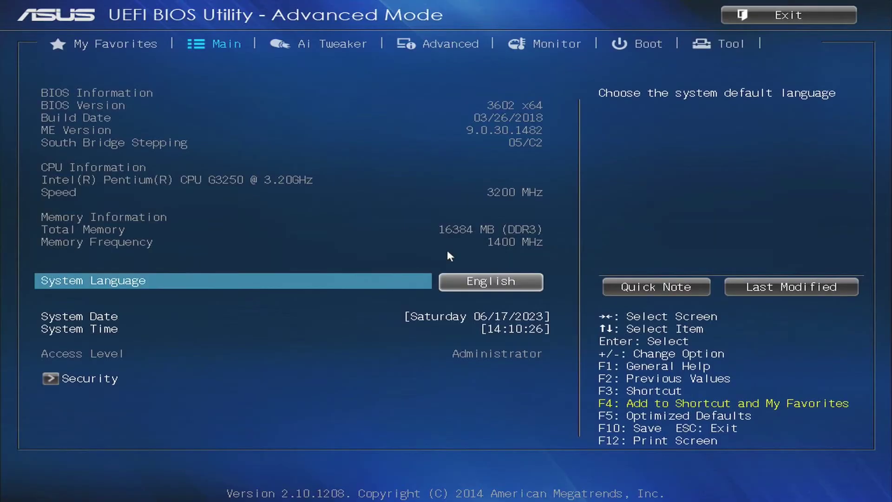
click(658, 48)
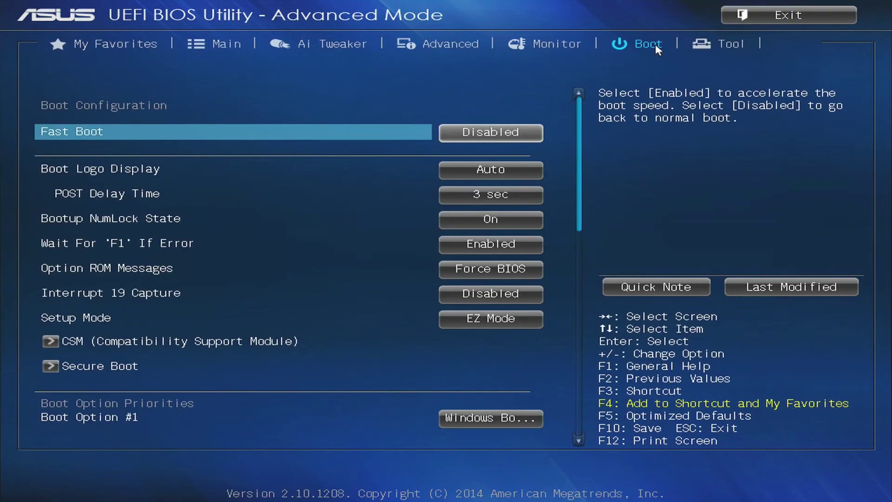
click(79, 366)
click(515, 146)
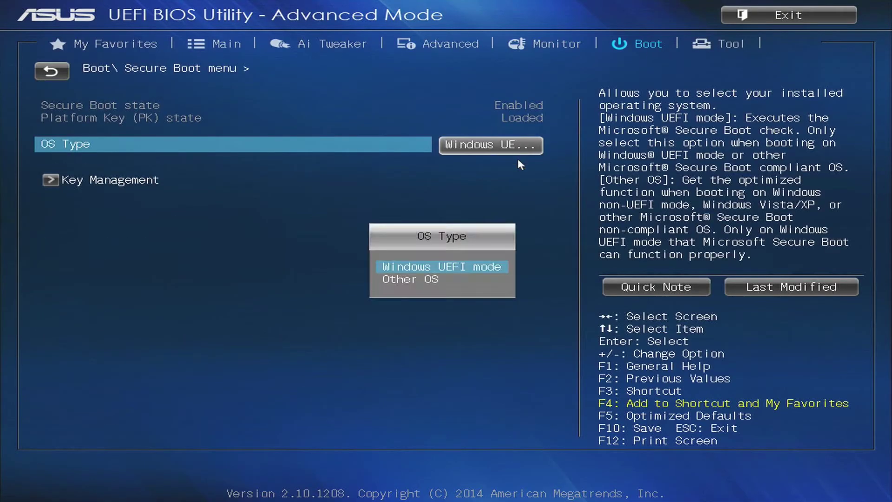
click(505, 274)
click(52, 72)
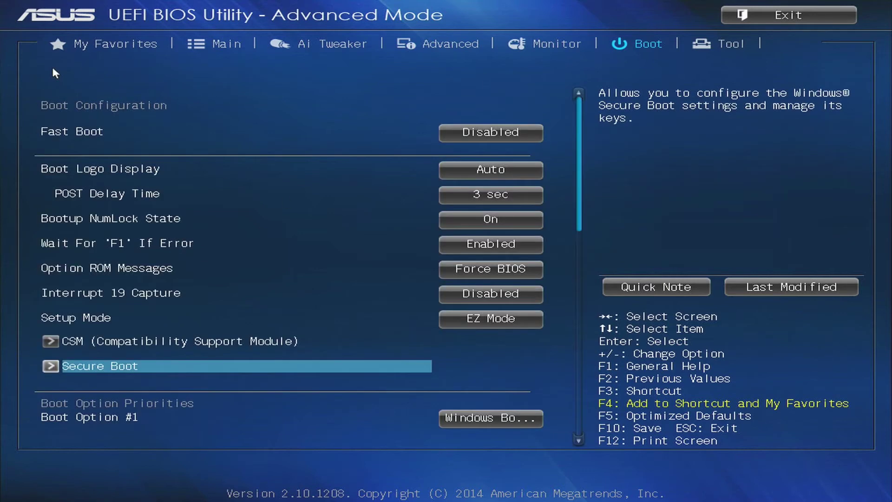
- Set Boot Option #1 to UEFI OS, then save changes and reset the PC
key(Down)
key(Down)
key(Down)
key(Down)
key(Down)
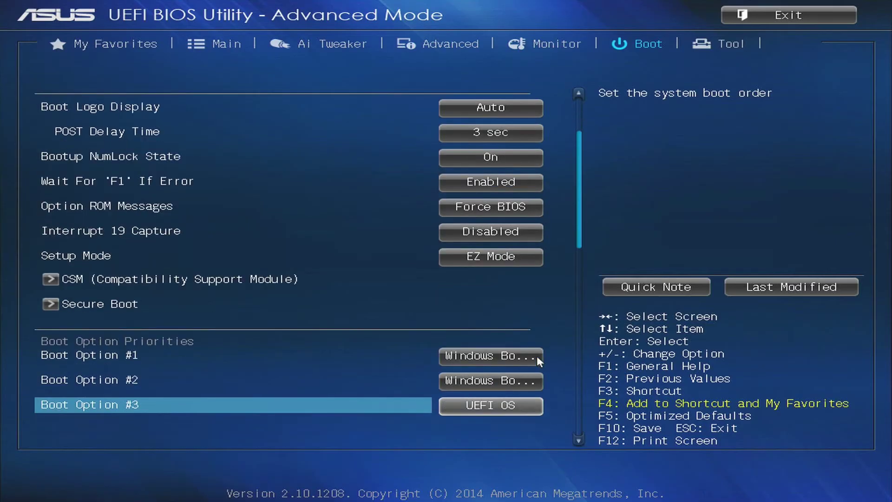
double_click(129, 319)
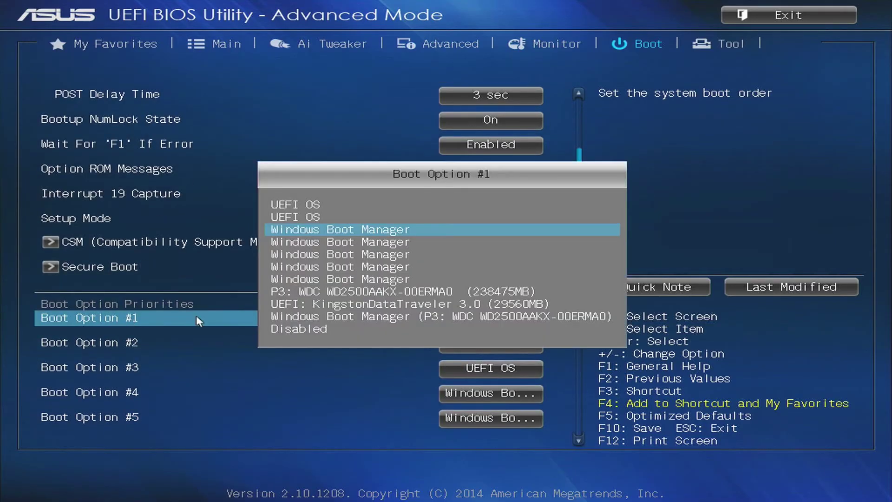
click(432, 318)
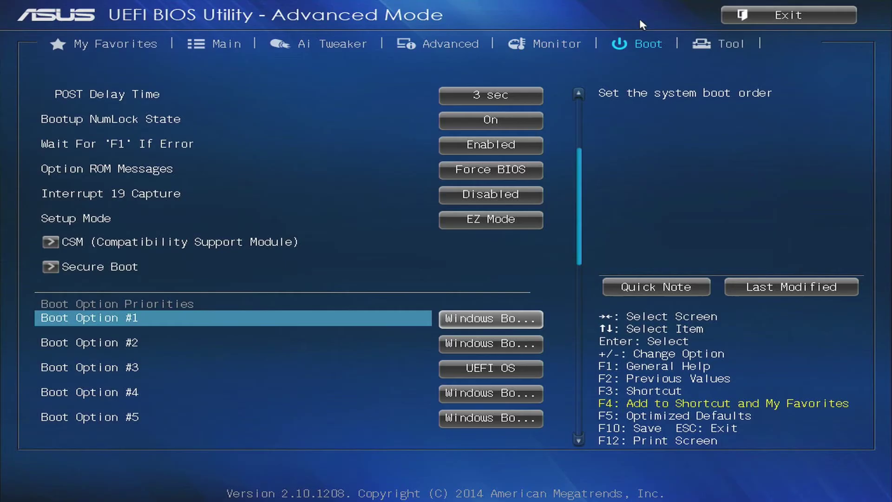
click(760, 21)
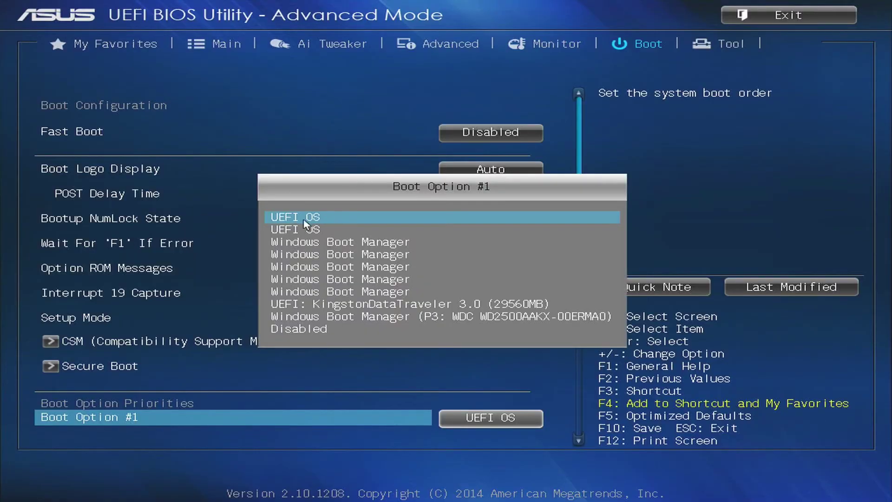
click(322, 218)
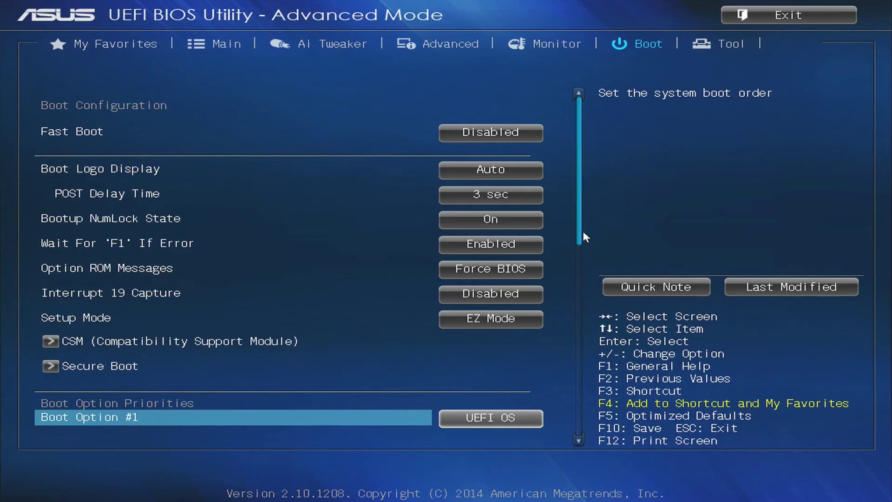
key(Escape)
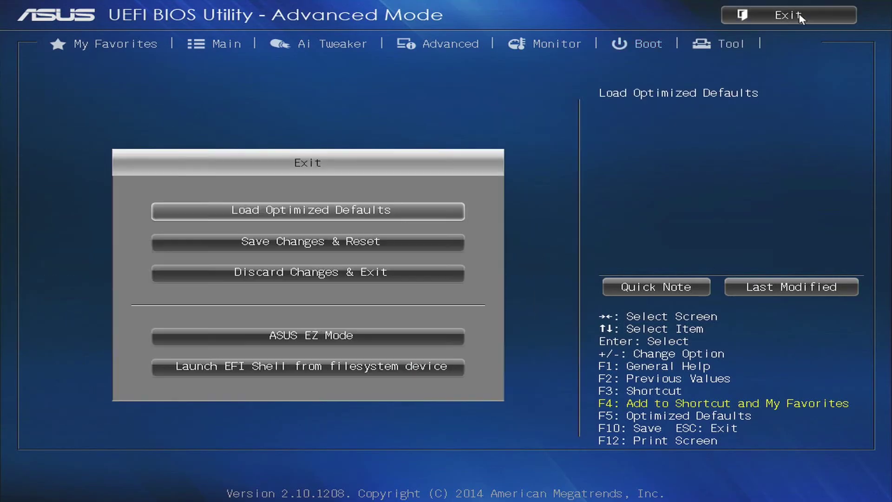
click(300, 242)
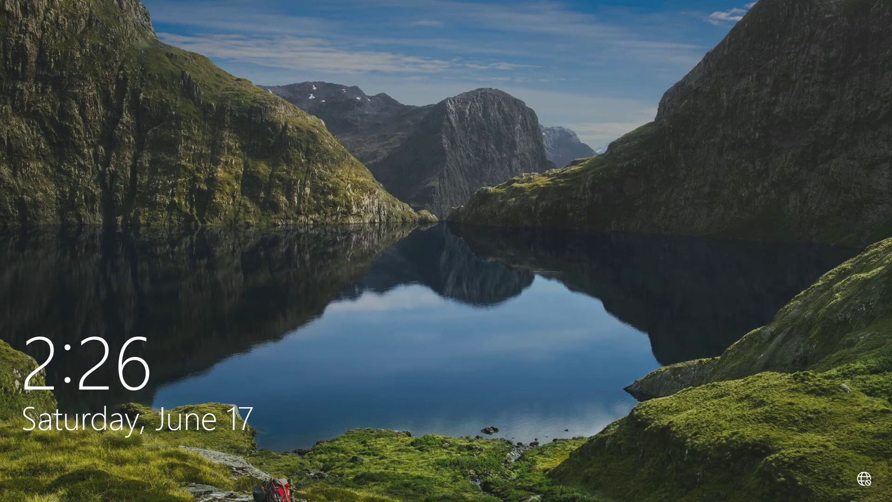
- Sign in to Windows with the PIN and open Disk Management from the Win+X menu
key(space)
text(****)
key(Return)
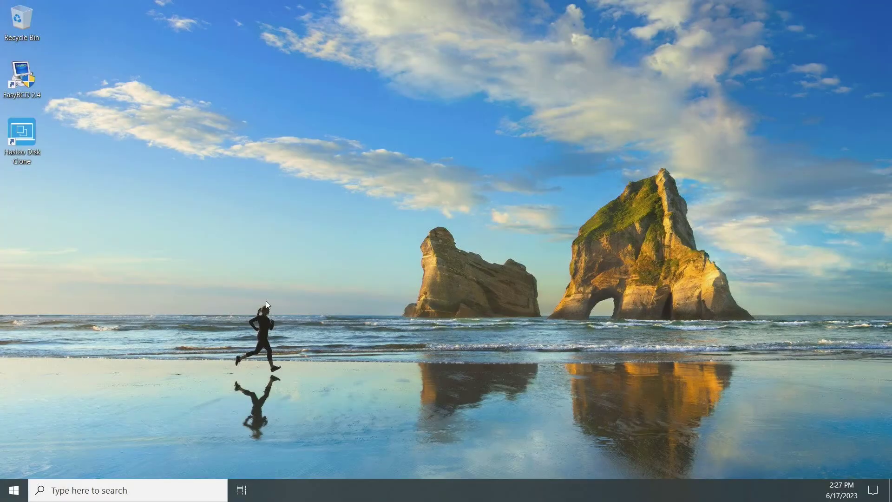
key(super+x)
click(106, 281)
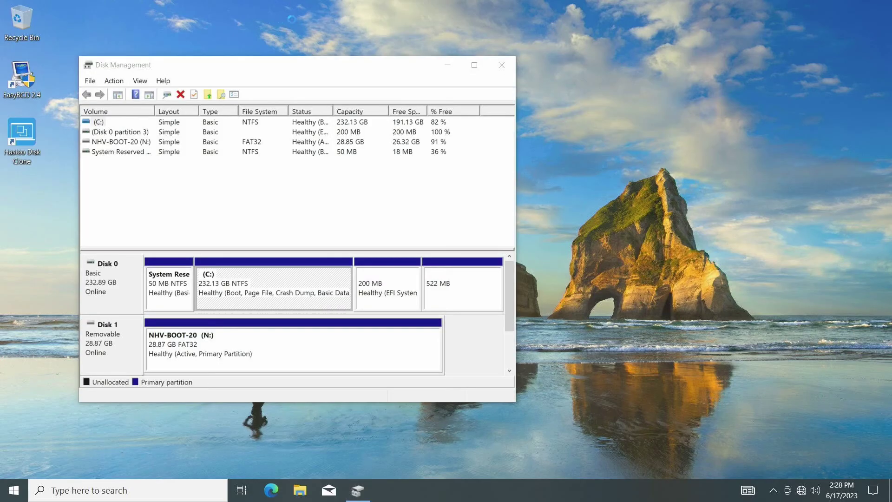
- Widen Disk Management and inspect Disk 0's partitions, including System Reserved (E:)
right_click(283, 21)
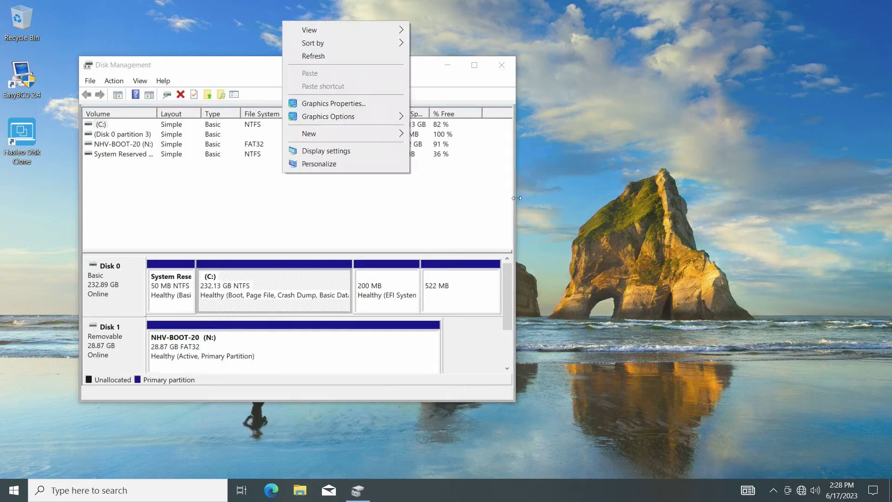
drag(516, 198, 863, 198)
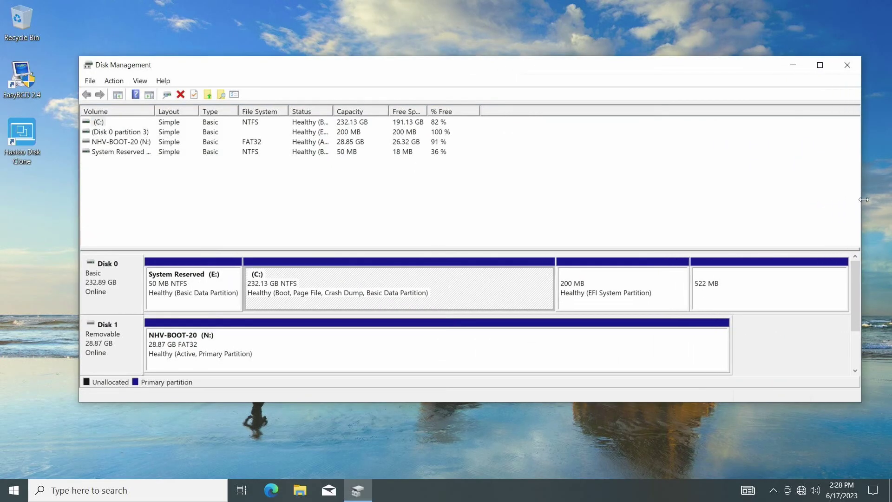
click(598, 302)
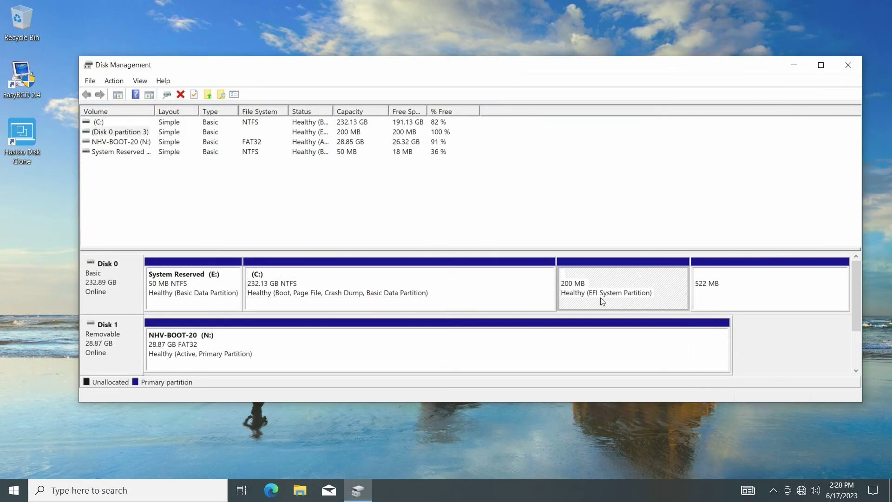
click(134, 133)
click(204, 302)
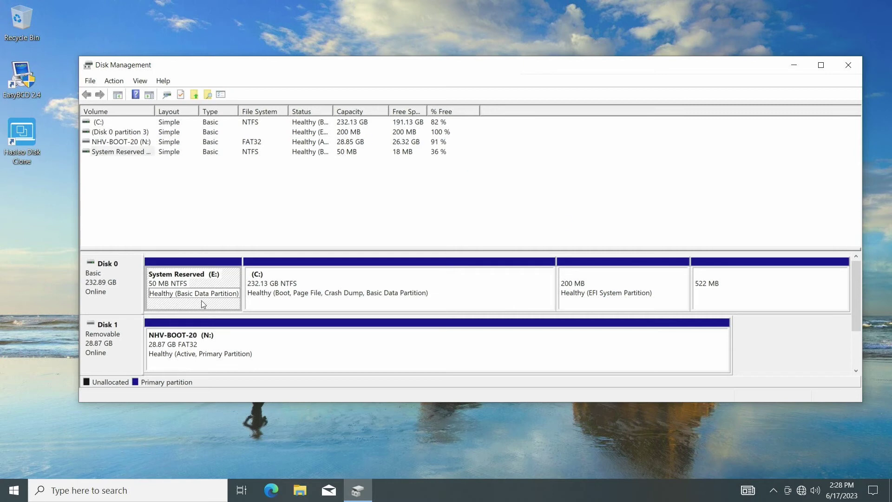
right_click(202, 301)
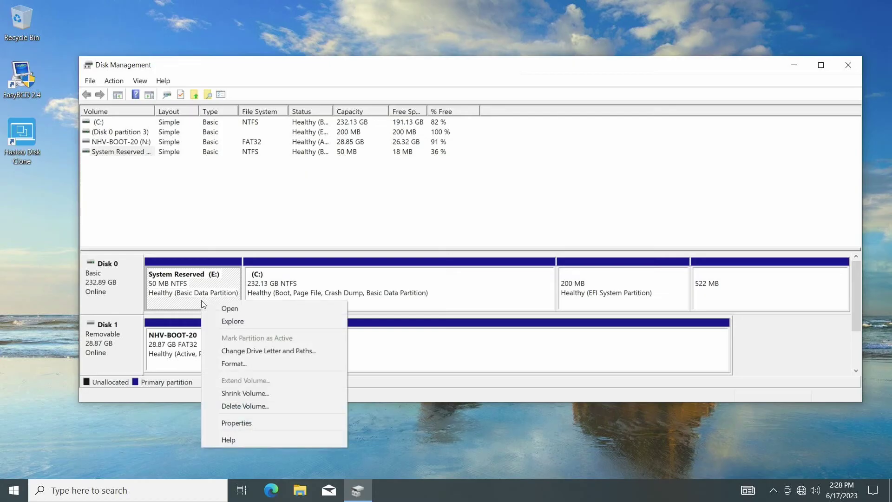
click(737, 305)
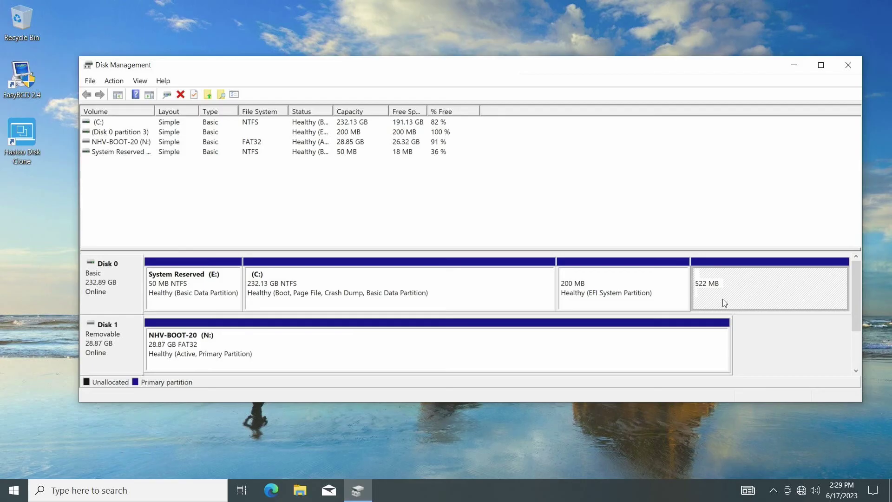
- Shut down the computer from the Start menu
click(13, 490)
click(14, 465)
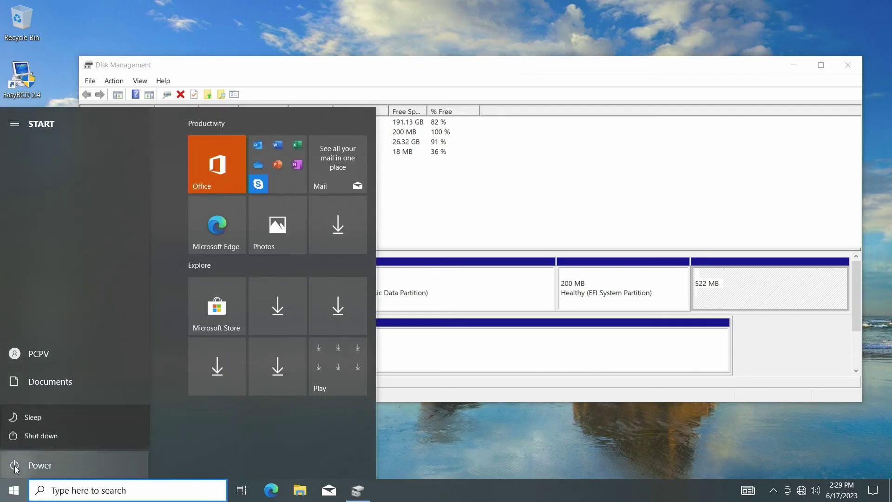
click(597, 430)
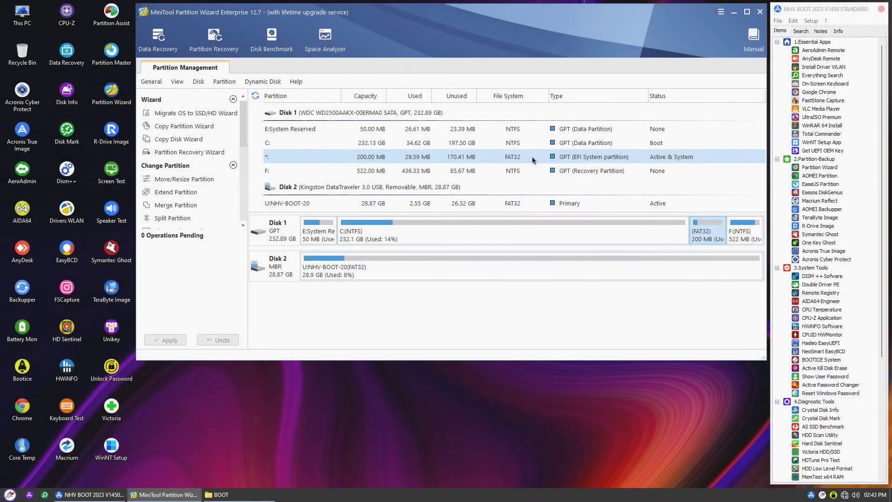
- Browse This PC > Local Disk (G:) > EFI > Microsoft > BOOT and select the BCD file
double_click(671, 161)
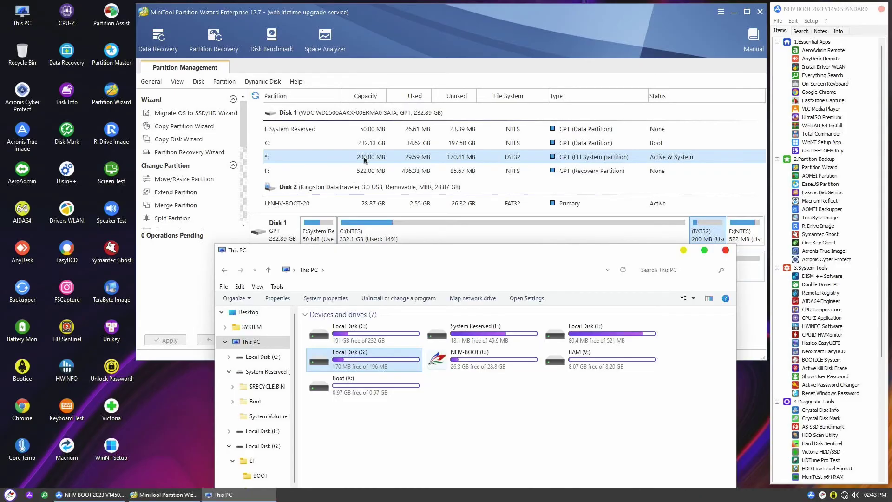
double_click(396, 365)
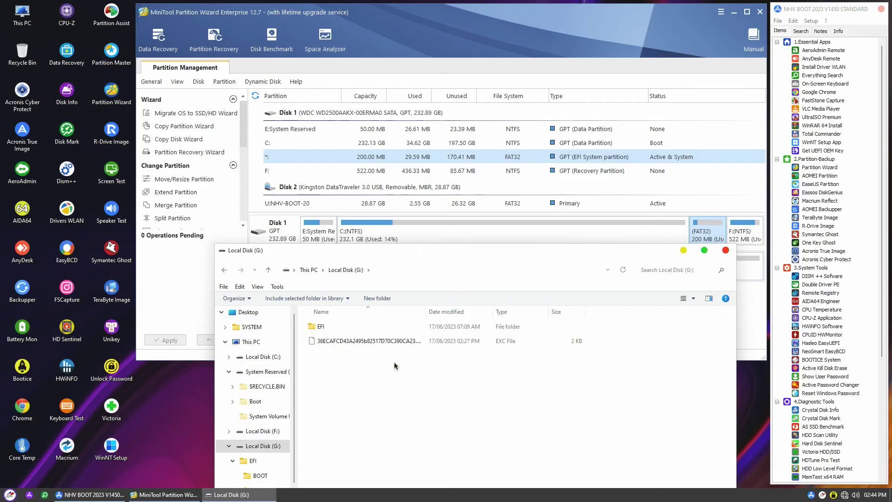
double_click(338, 328)
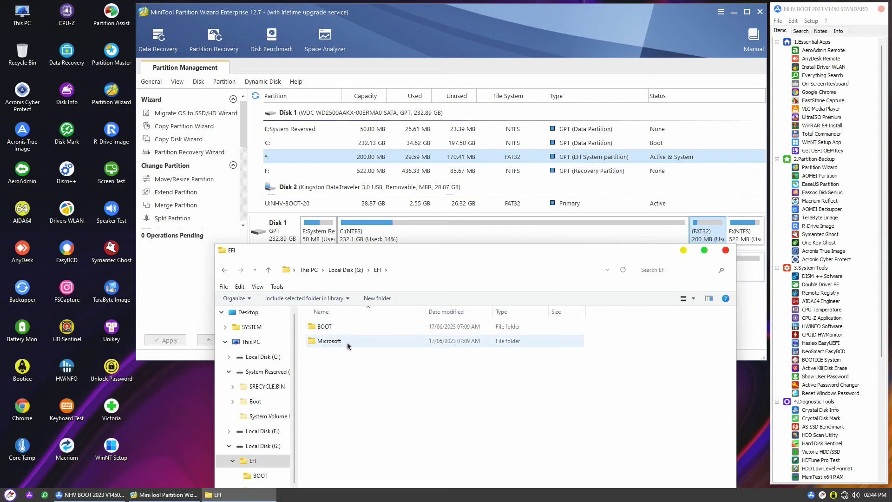
double_click(347, 342)
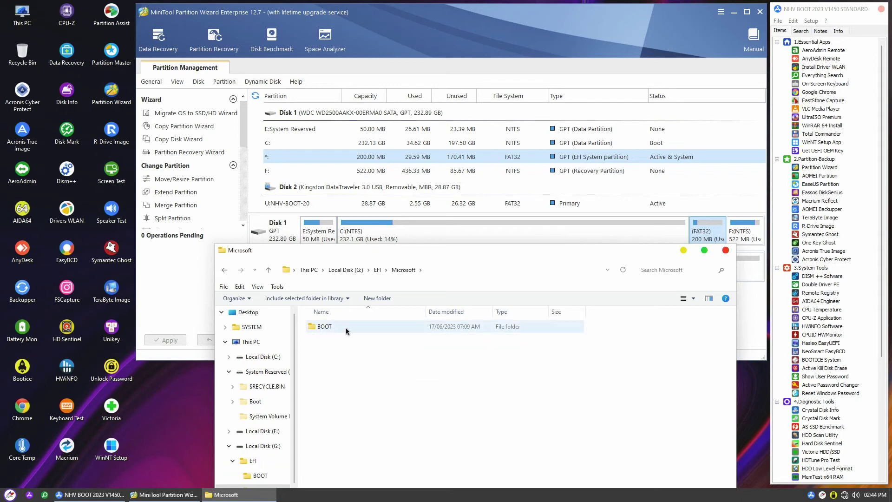
double_click(346, 328)
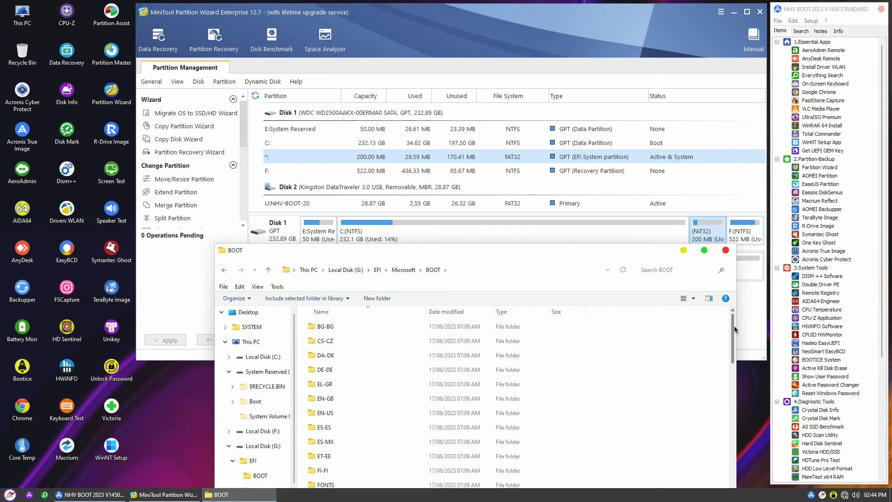
drag(733, 329, 726, 457)
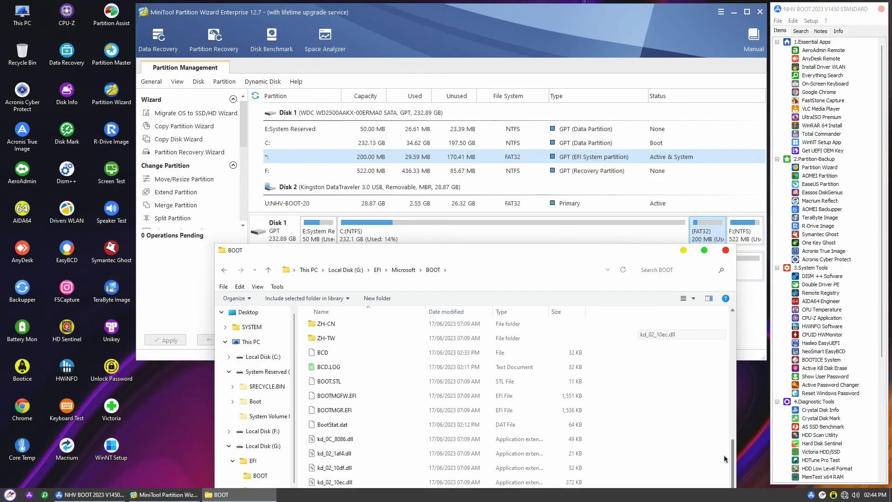
click(328, 353)
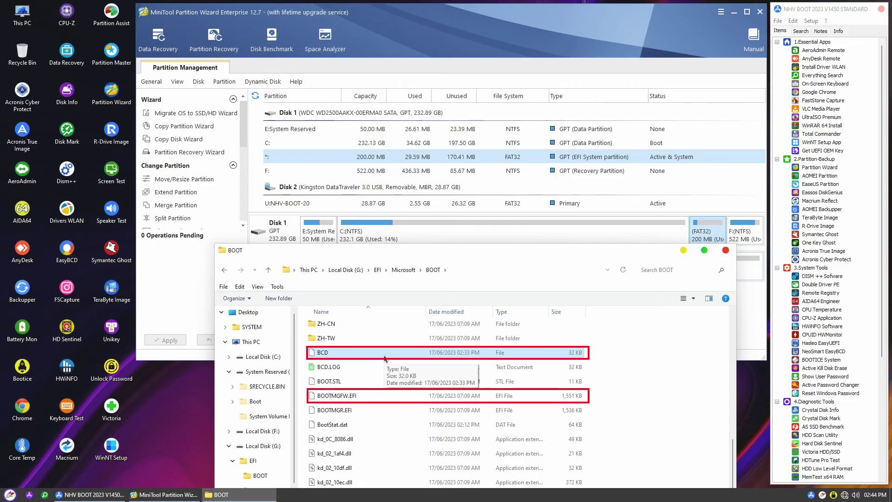
- Delete the 50 MB E:System Reserved partition and apply it, leaving 50.98 MB unallocated on Disk 1
click(387, 131)
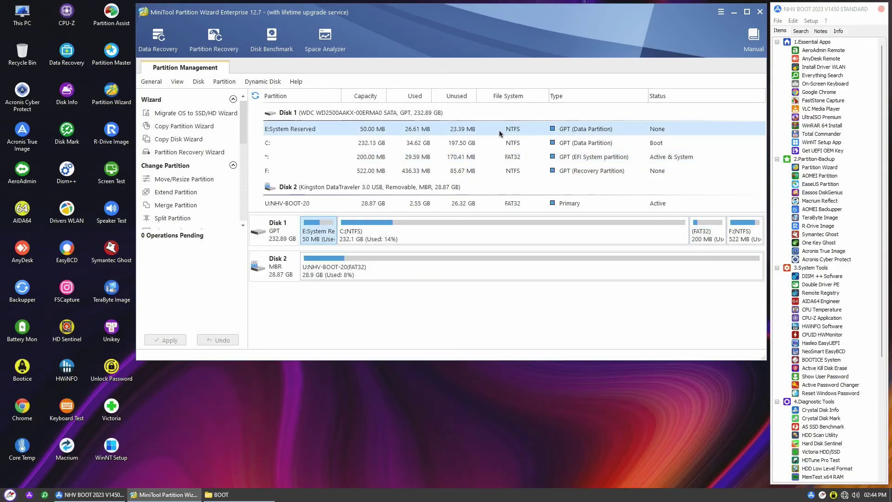
right_click(291, 129)
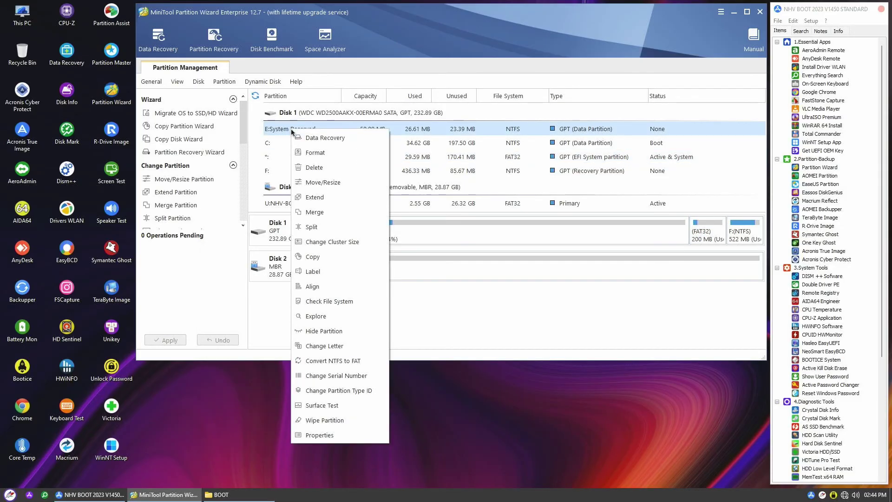
click(336, 171)
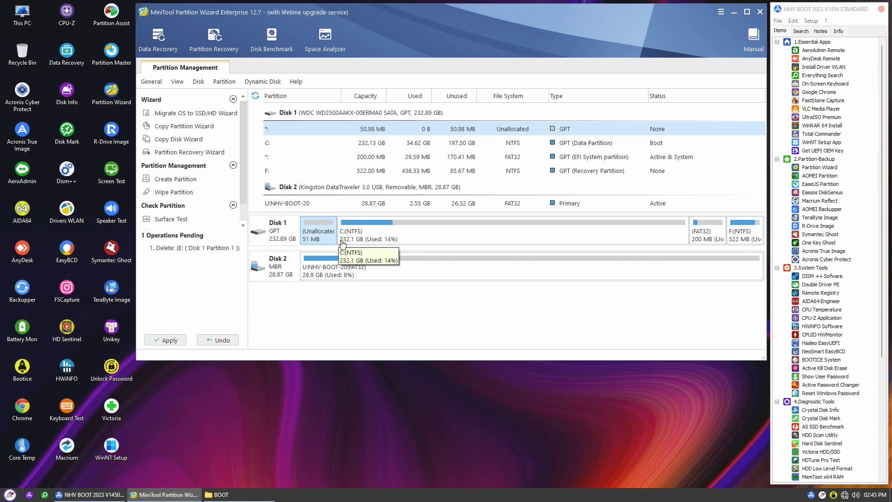
click(180, 343)
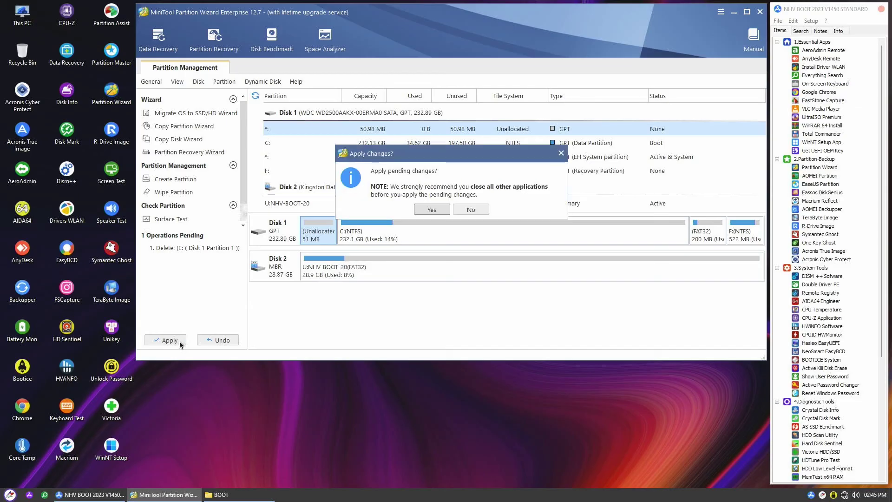
click(436, 210)
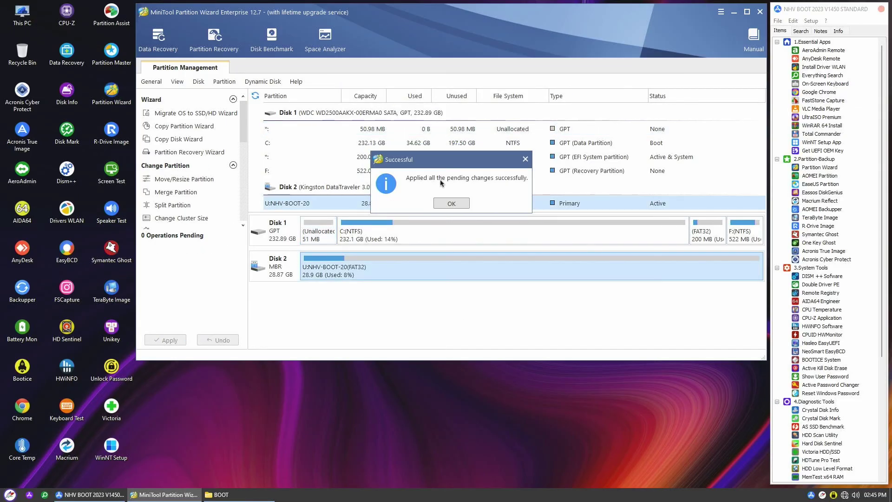
click(451, 204)
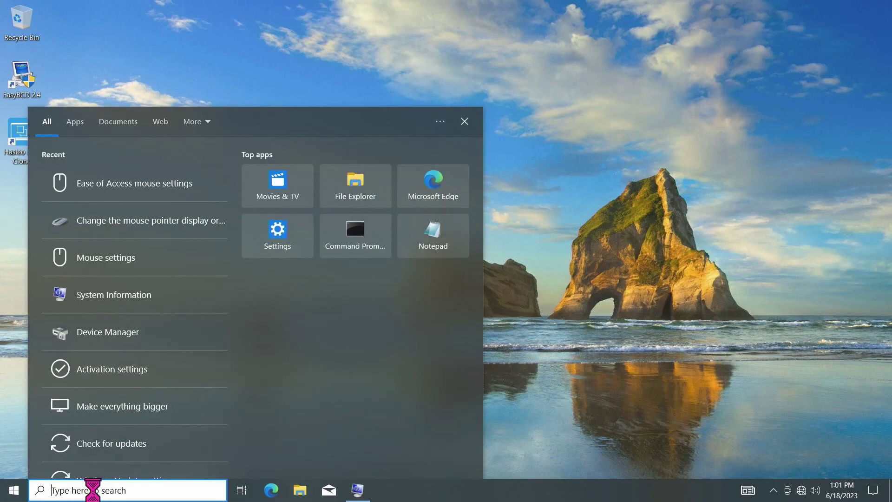
- Search 'syste' to launch System Information and verify the System Summary shows BIOS Mode UEFI
text(syste)
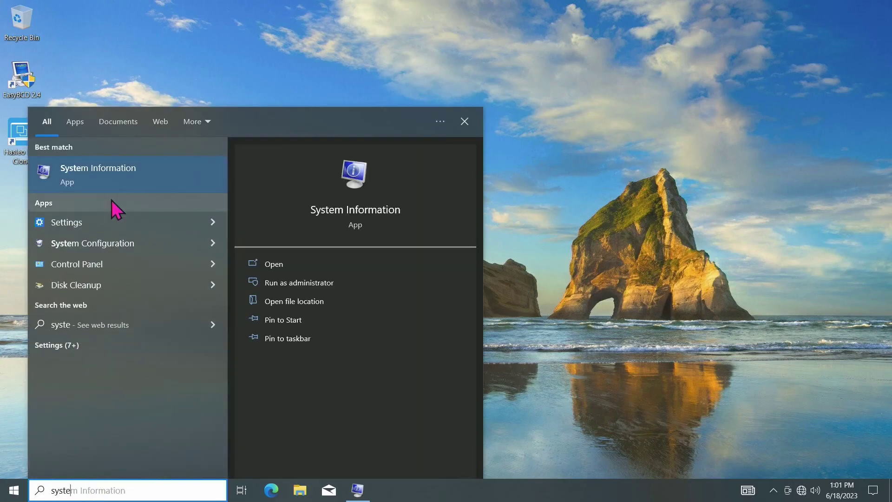
click(124, 181)
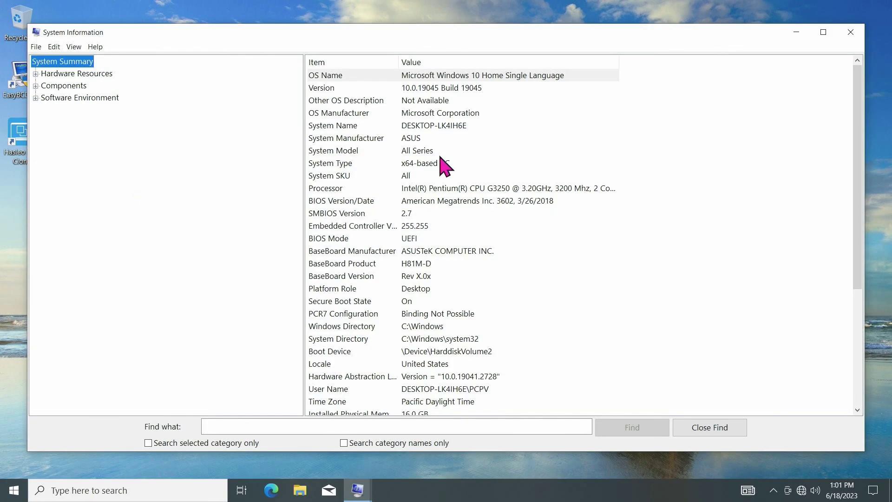
click(421, 239)
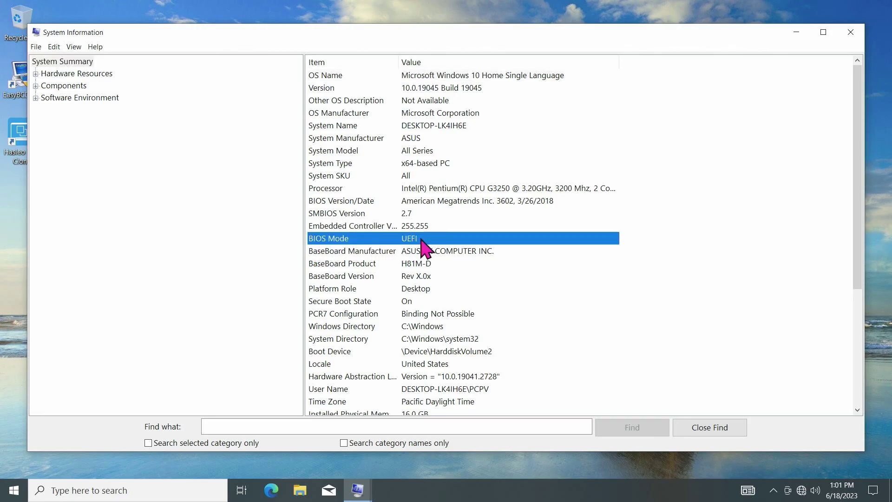